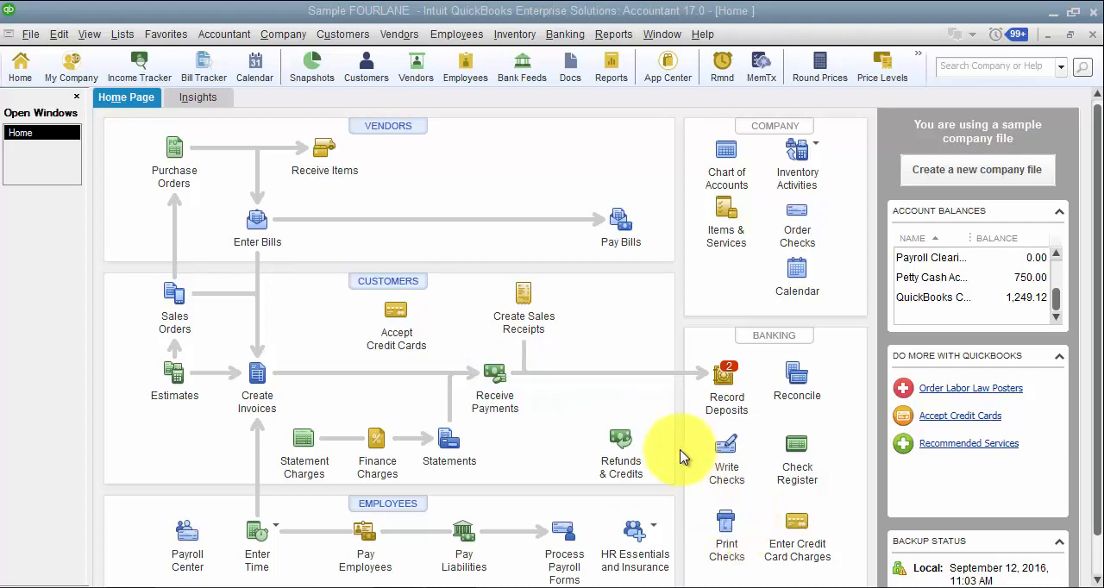
Start a new bill for the vendor County of Middlefield and enlarge the bill form.
left_click(244, 235)
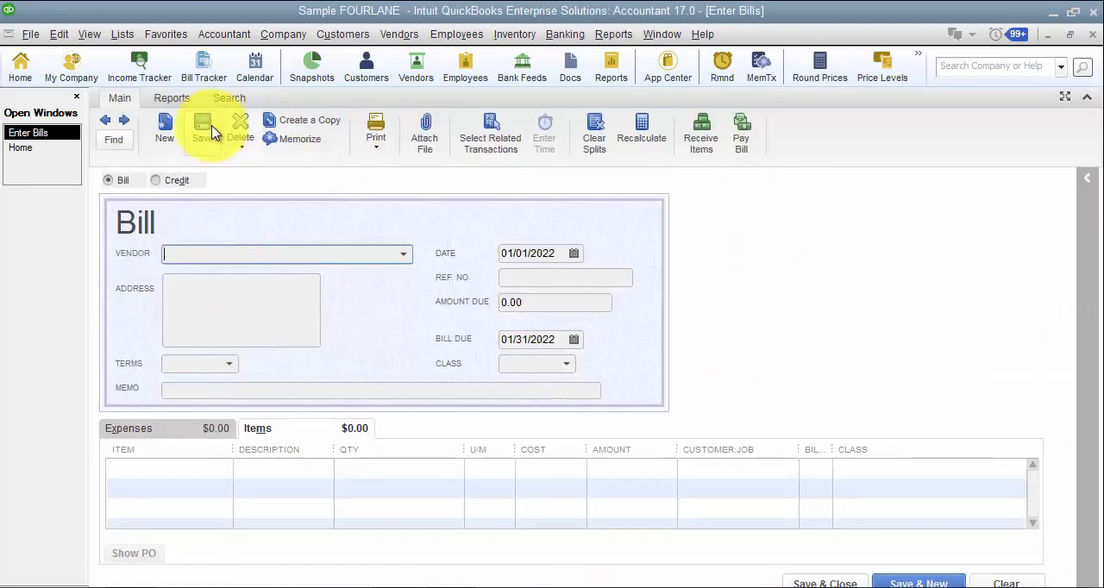
left_click(405, 256)
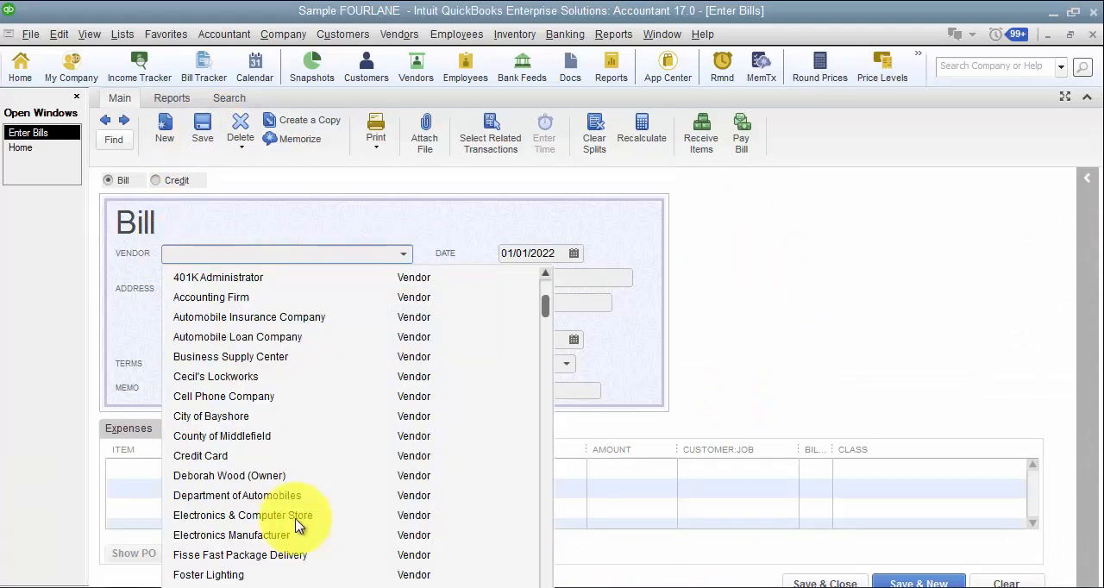
left_click(194, 437)
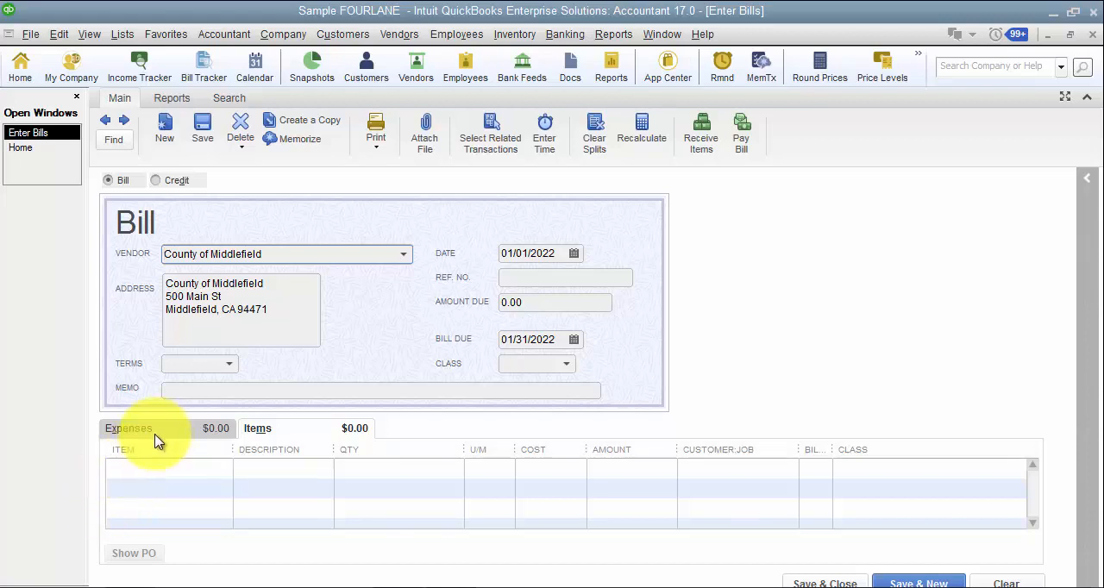
left_click(1066, 97)
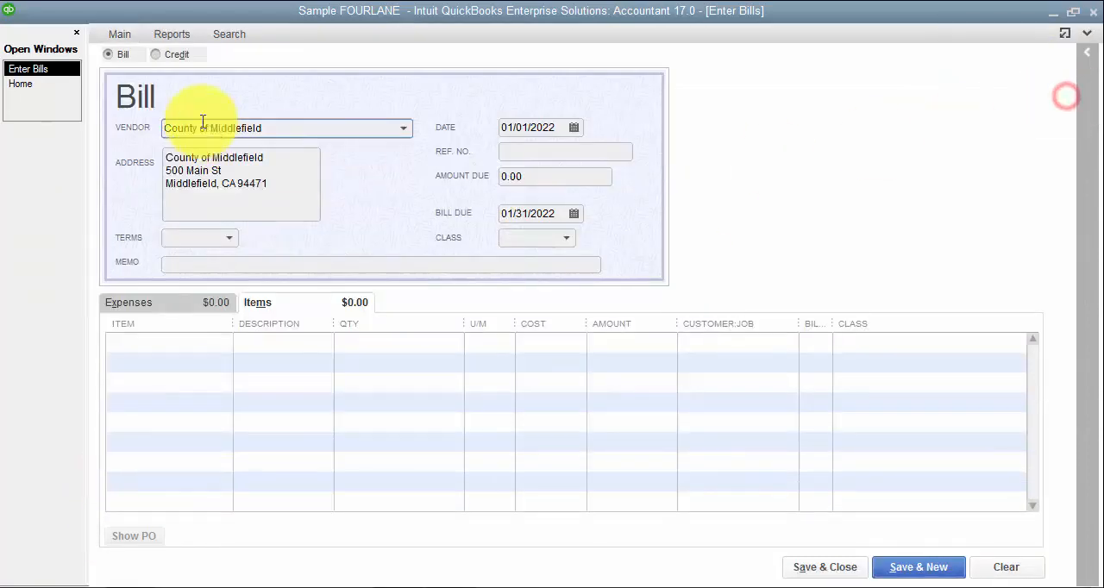
Add an expense line to the bill using the Rent account with an amount of 1,500.00.
left_click(161, 304)
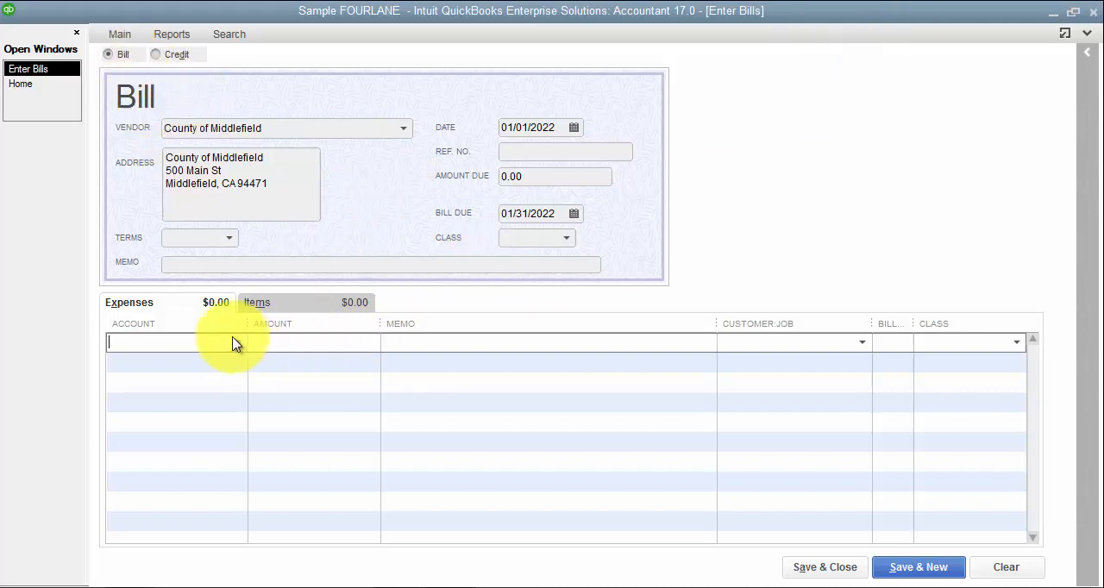
left_click(316, 300)
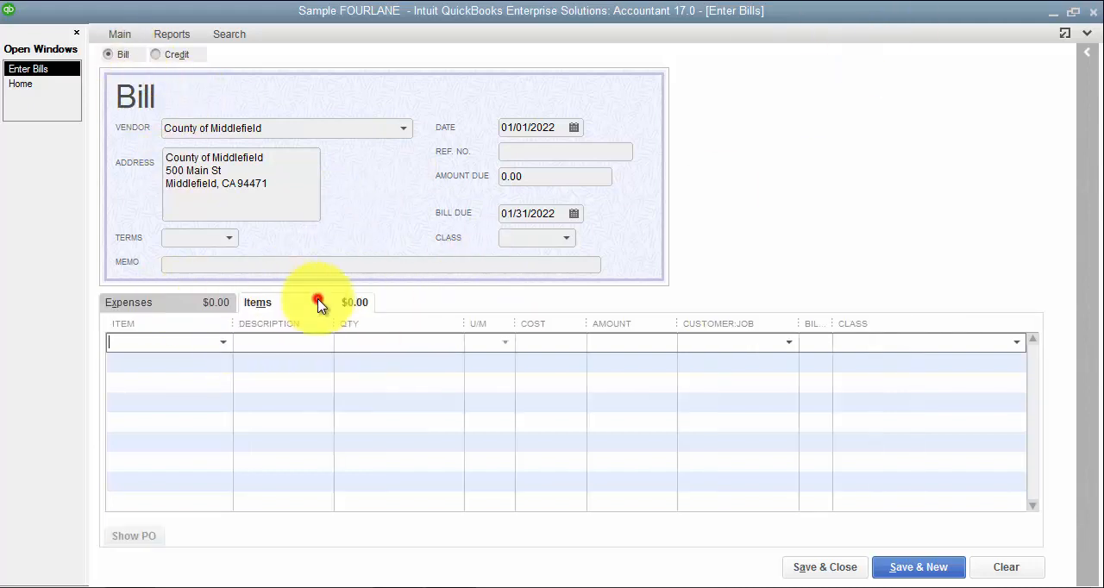
left_click(164, 301)
left_click(238, 343)
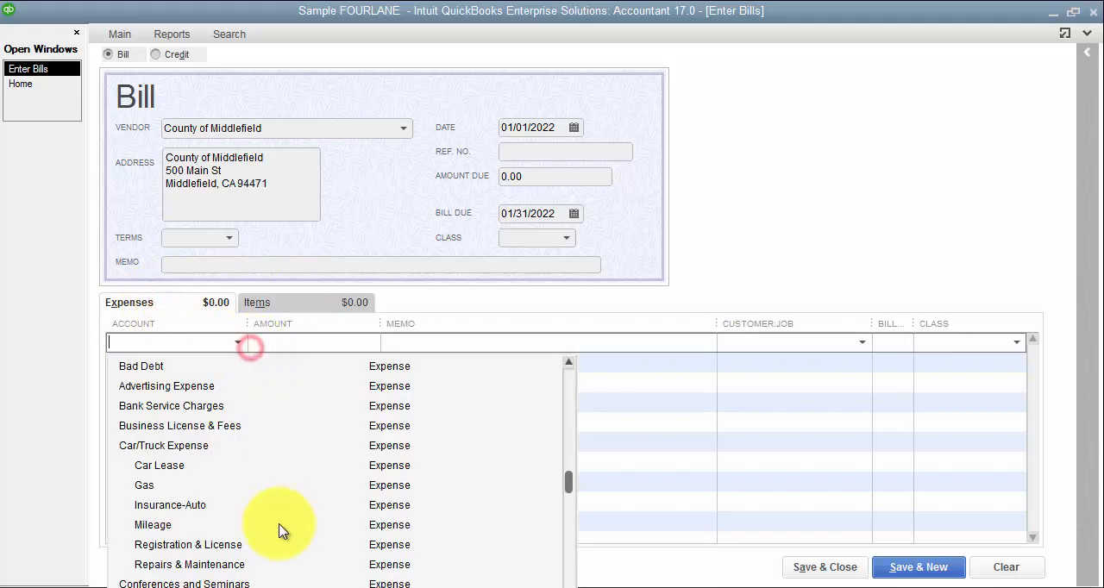
scroll(281, 533, "down", 4)
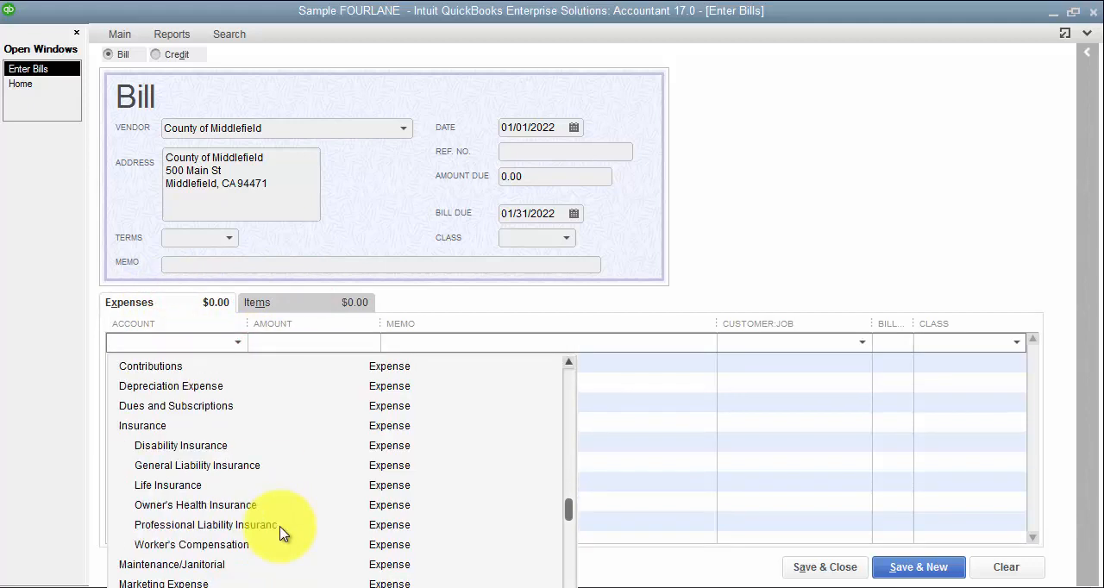
scroll(280, 533, "down", 3)
scroll(280, 533, "down", 2)
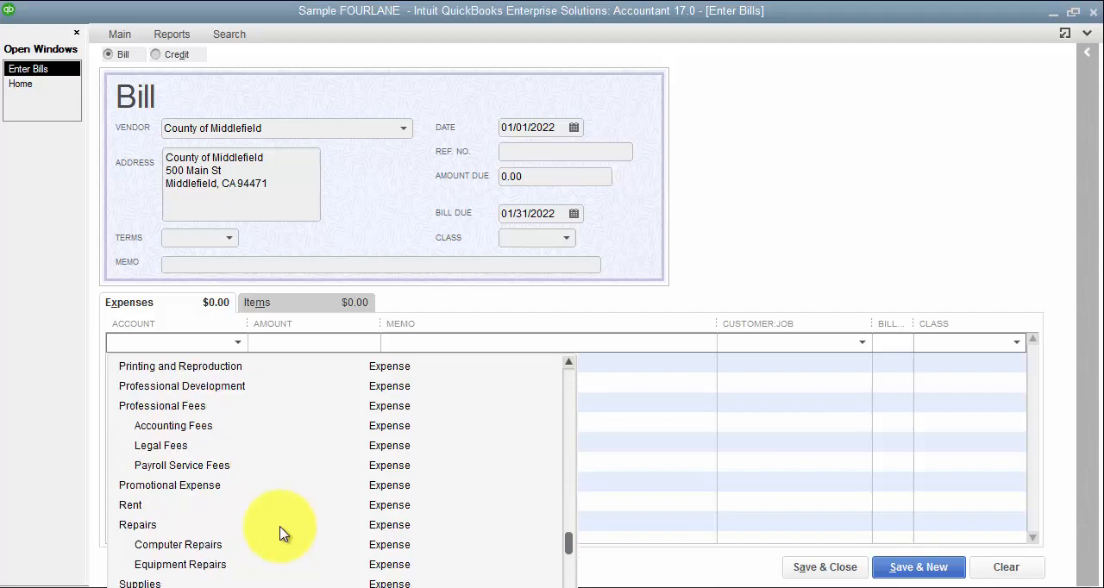
left_click(121, 502)
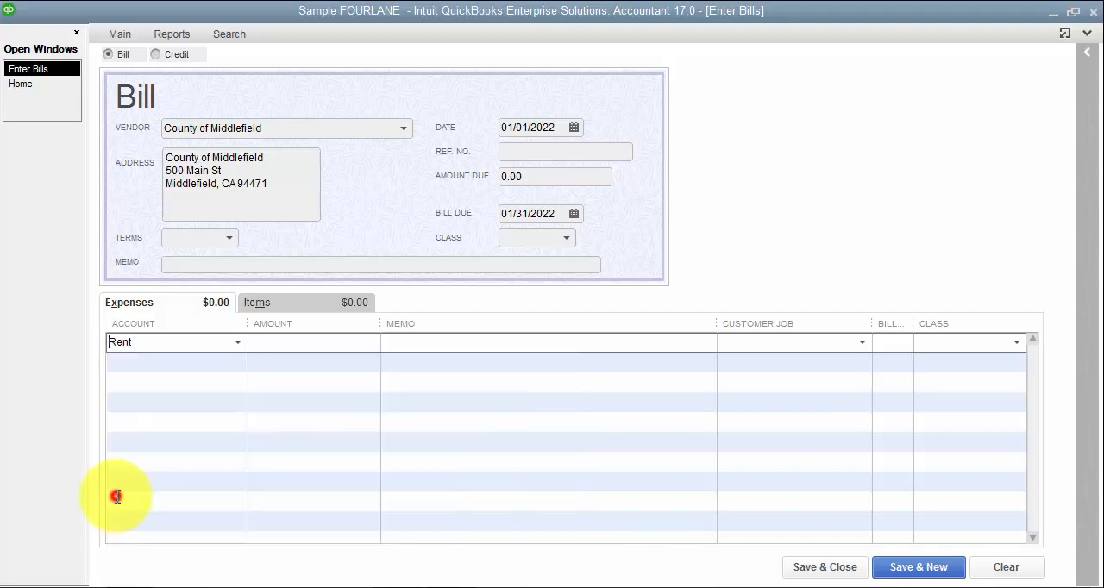
left_click(358, 336)
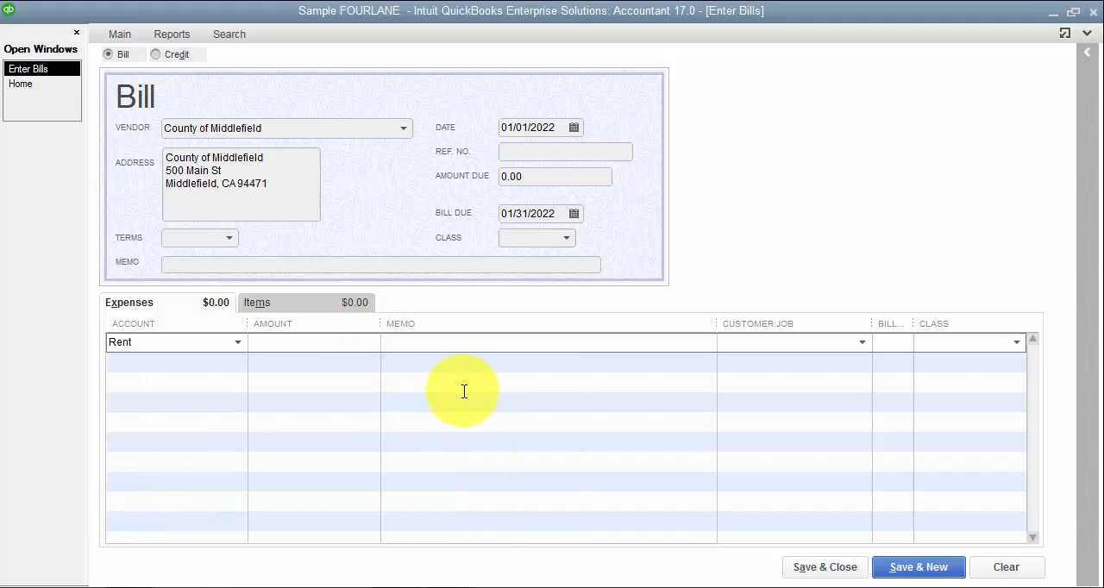
type("1500")
key("Tab")
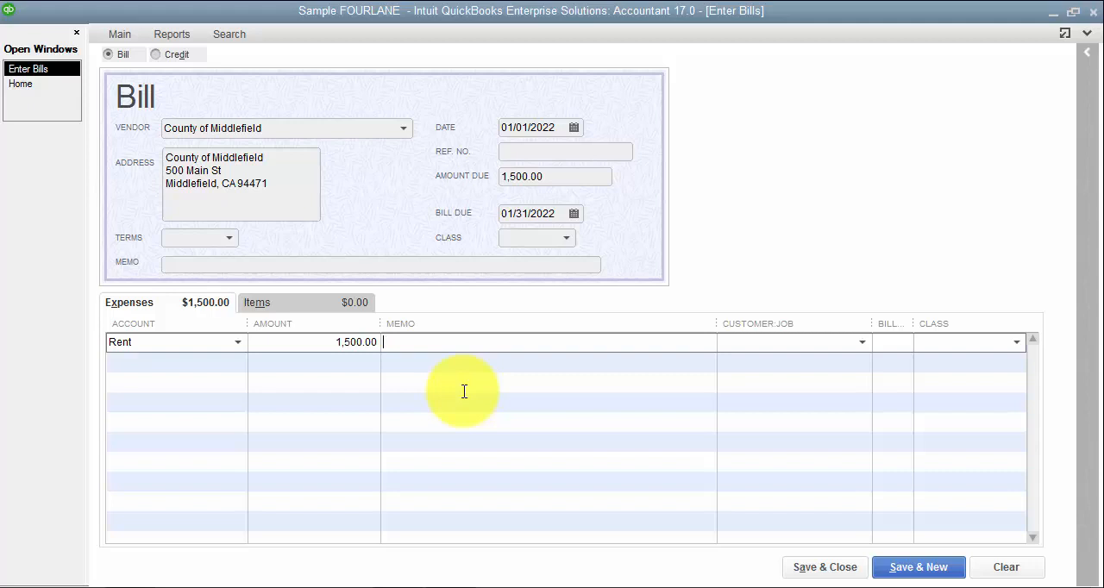
Enter "Monthly Rent" as the memo of the rent expense line.
type("Monthly Rent")
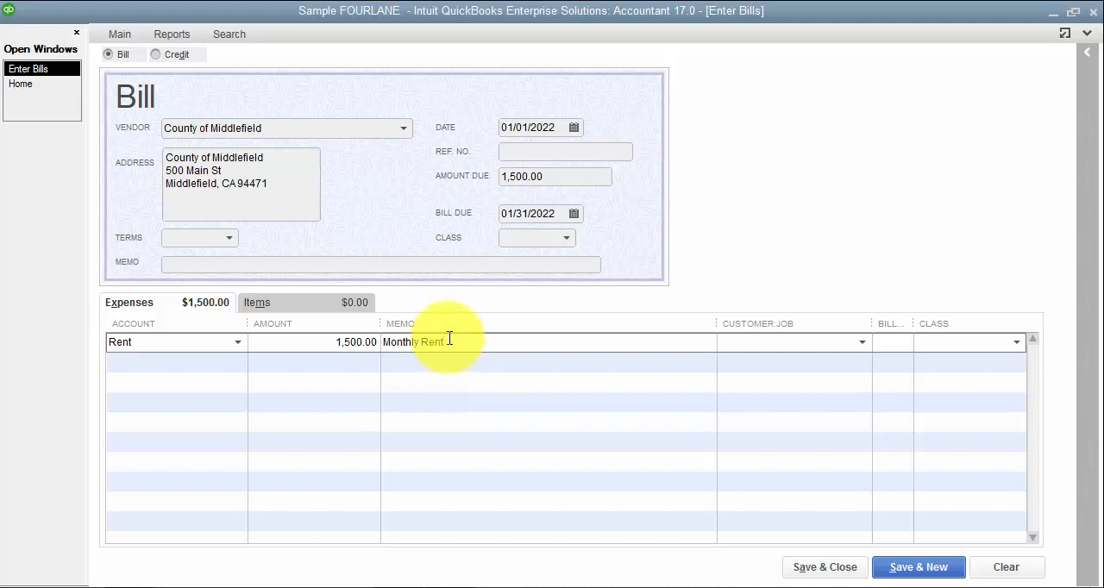
Narrow the expense table's Memo column and assign the Accessories class to the rent line.
left_click(518, 131)
left_click_drag(518, 131, 569, 129)
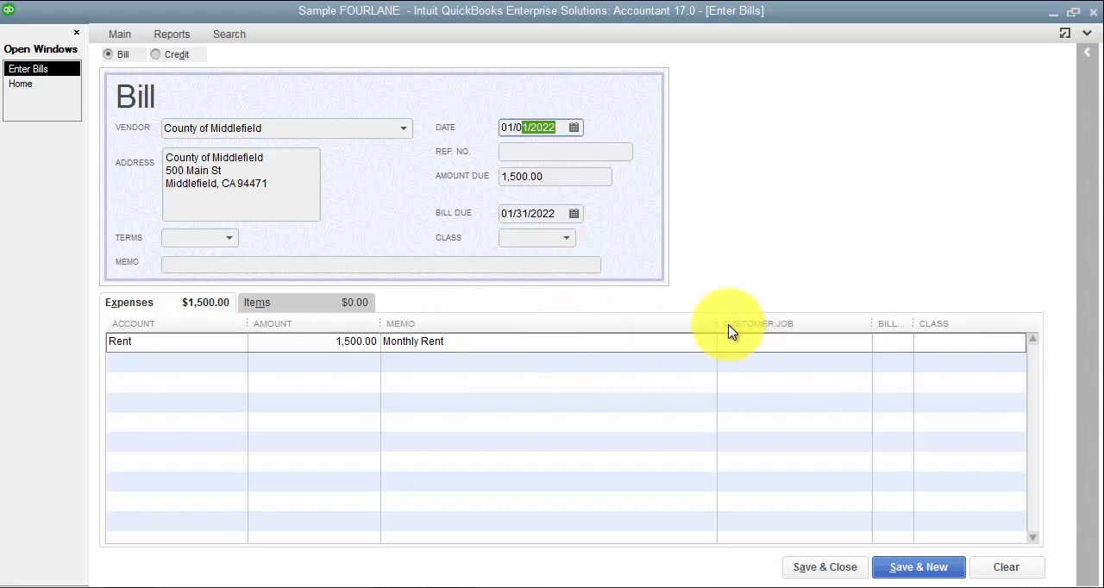
left_click_drag(717, 324, 548, 324)
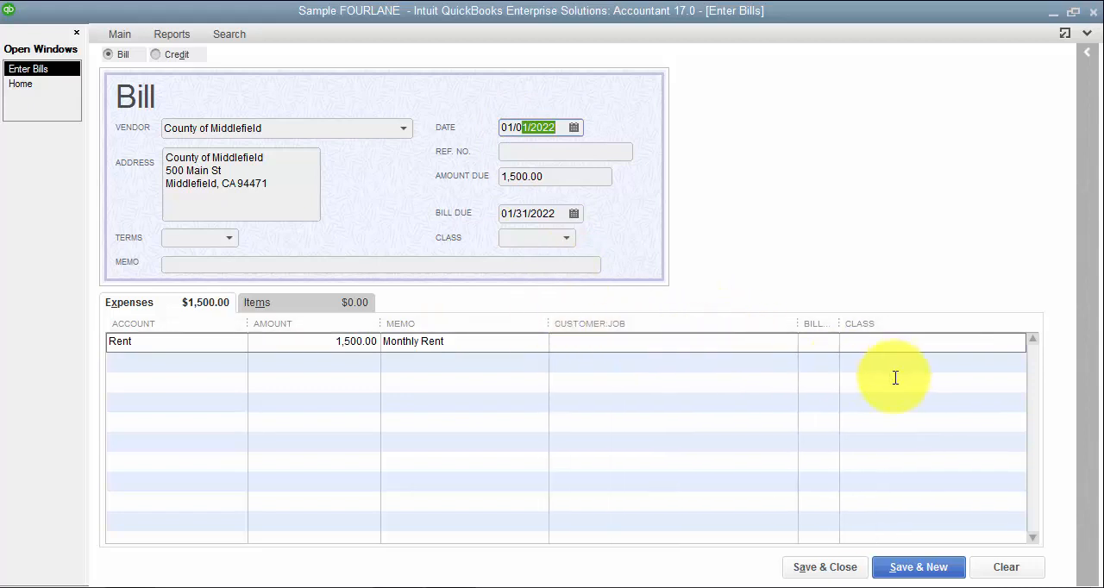
left_click(925, 337)
left_click(1019, 342)
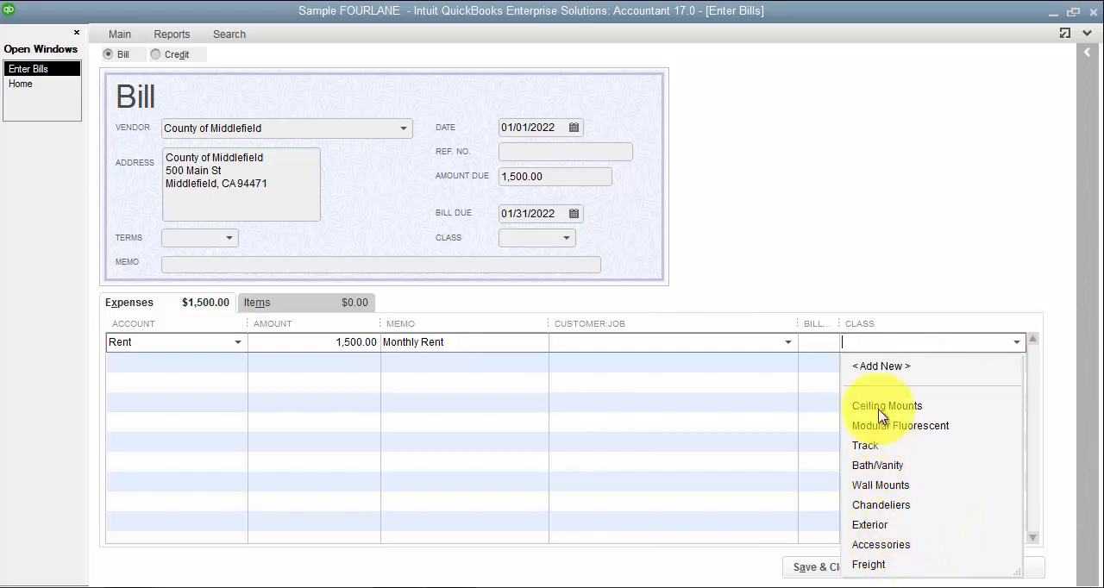
left_click(876, 544)
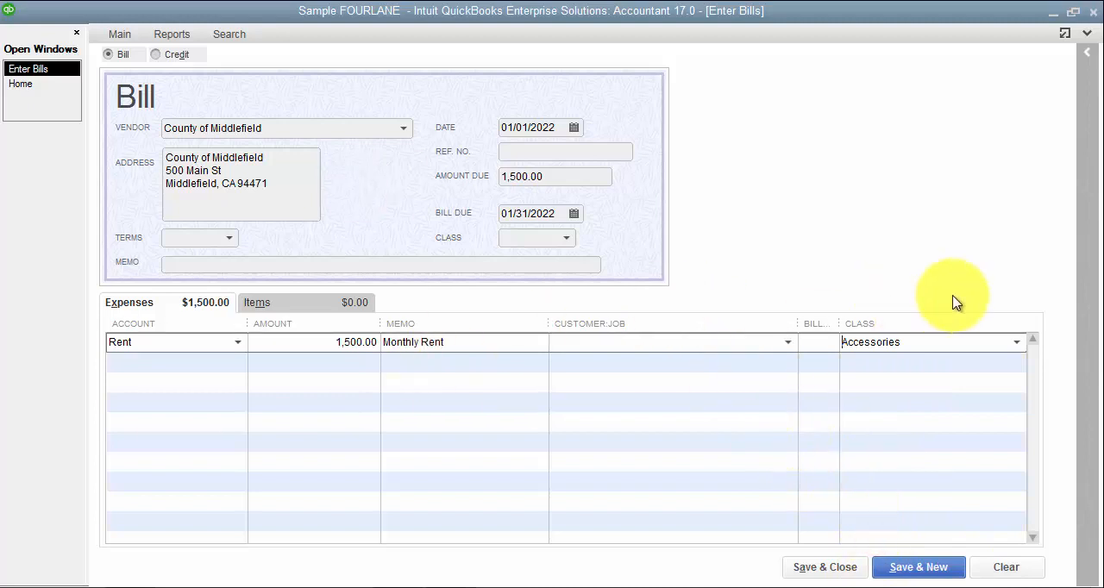
left_click(1064, 37)
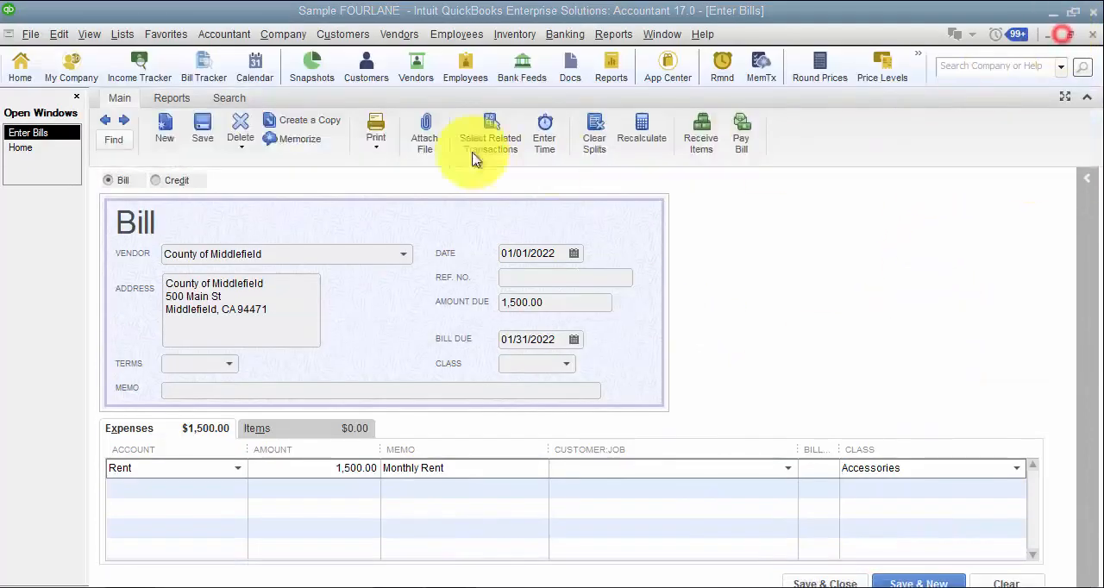
left_click(216, 125)
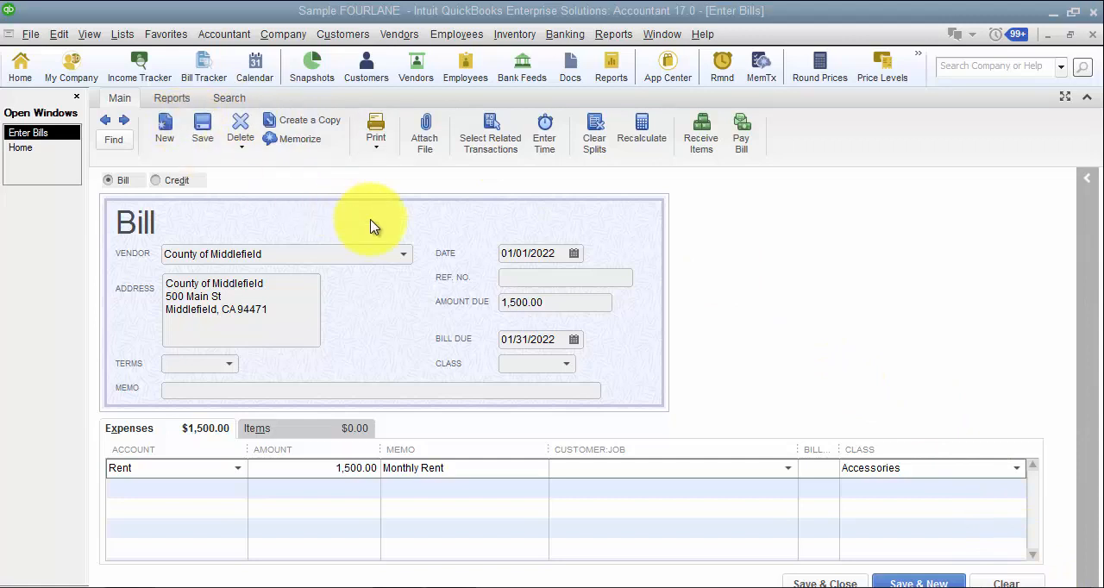
Start memorizing the bill and name the memorized transaction "County of Middlefield - RENT".
left_click(290, 143)
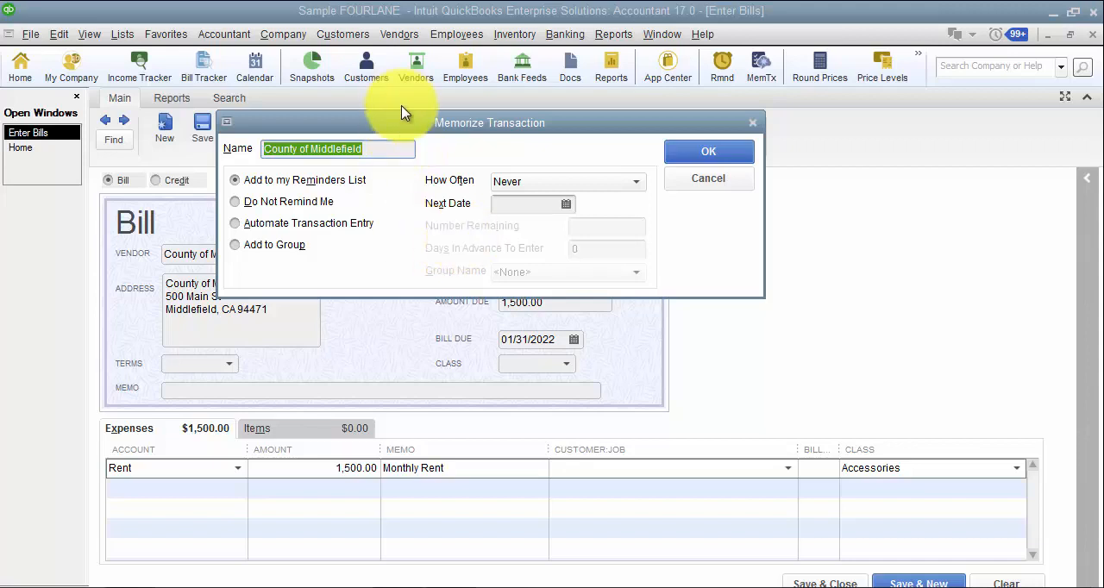
left_click_drag(409, 122, 412, 330)
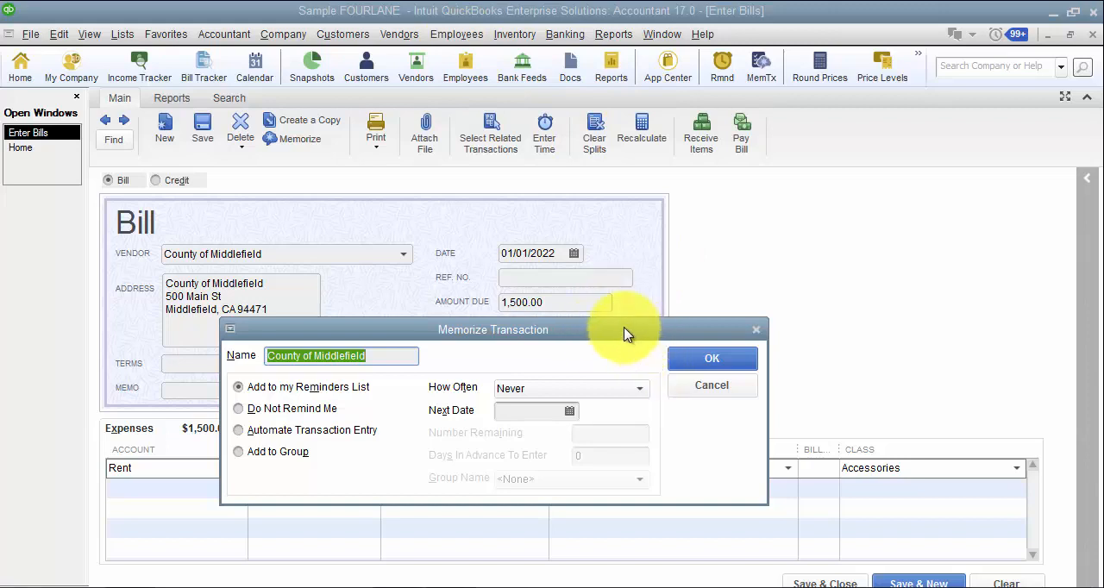
left_click_drag(625, 332, 679, 199)
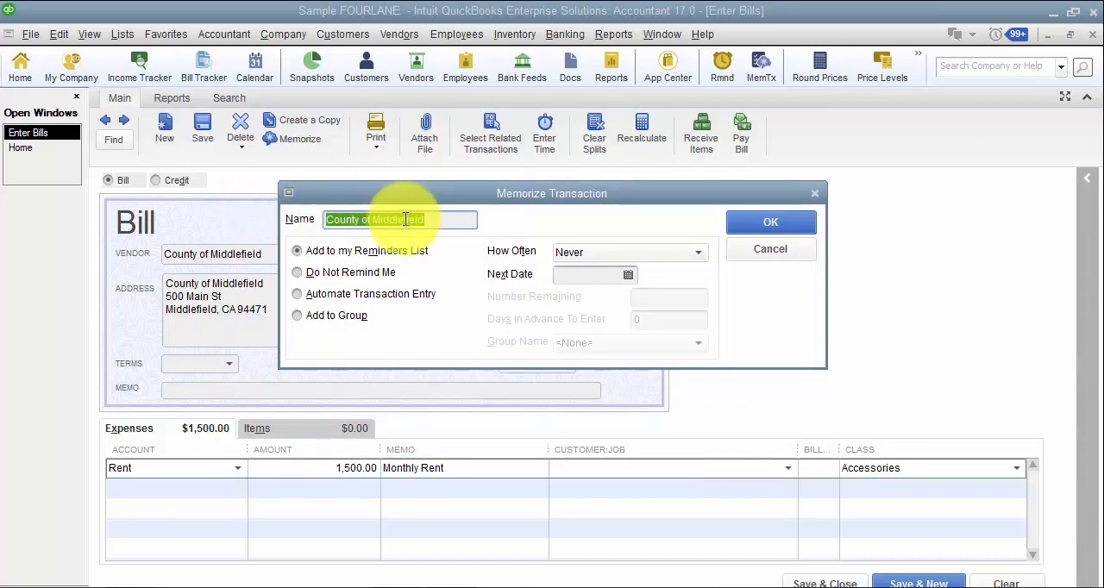
left_click(452, 219)
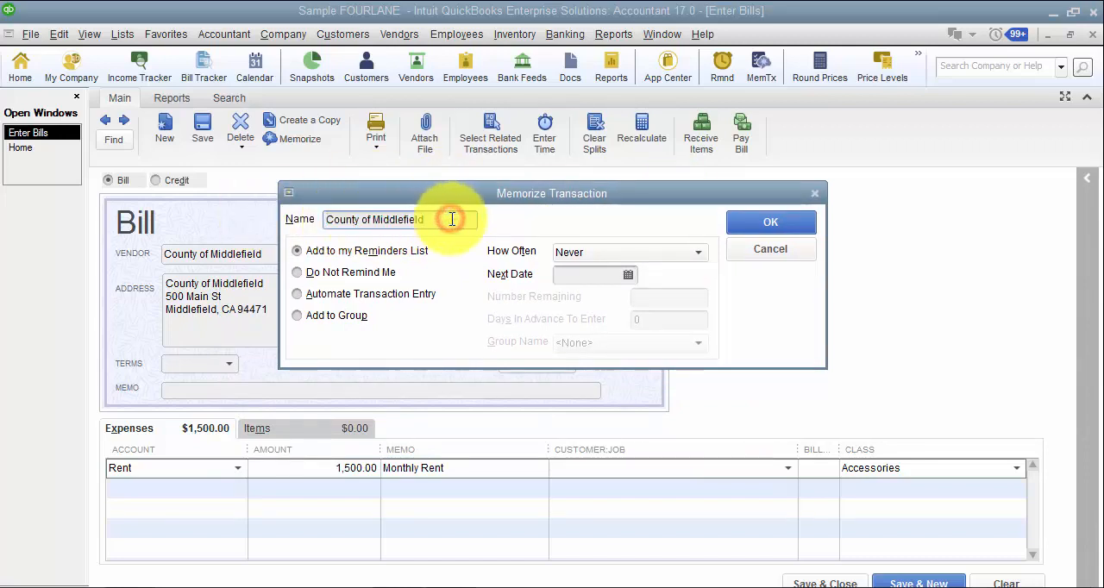
type("- RENT")
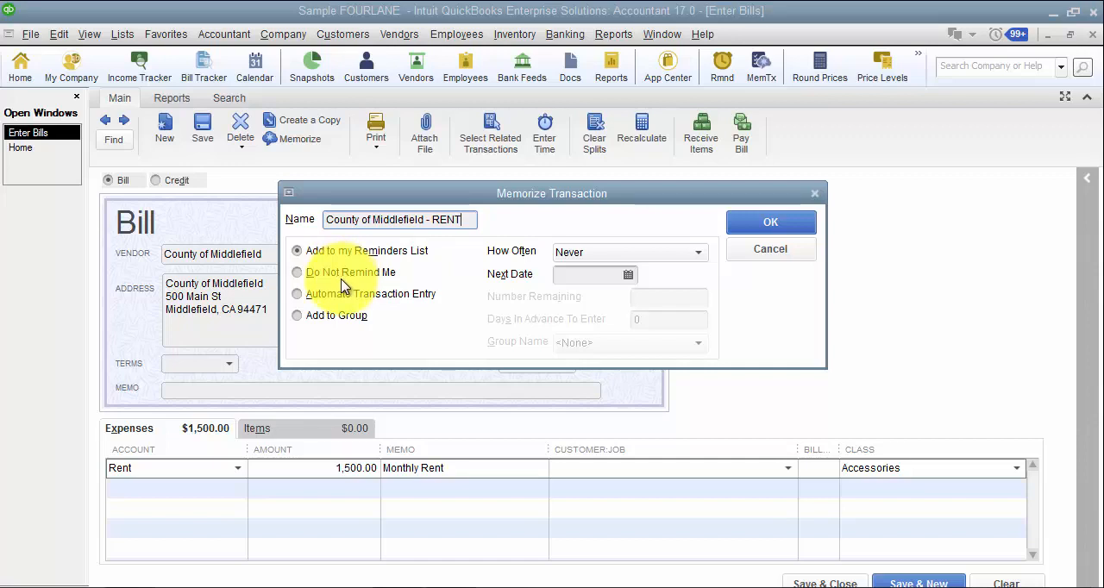
Set the memorized bill to Automate Transaction Entry with a Monthly frequency.
left_click(373, 297)
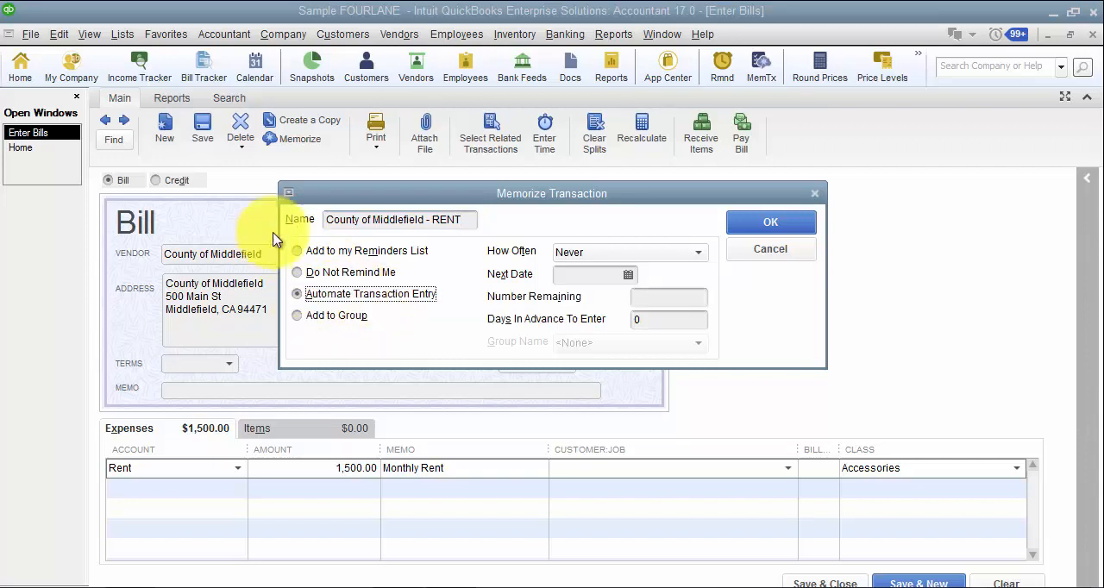
left_click_drag(373, 201, 457, 189)
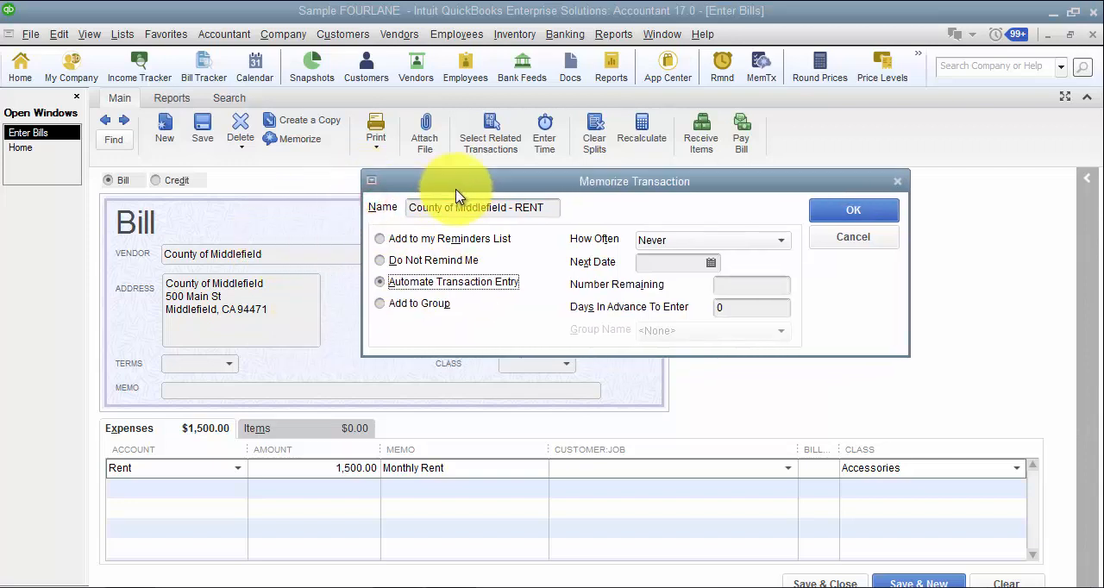
left_click(422, 306)
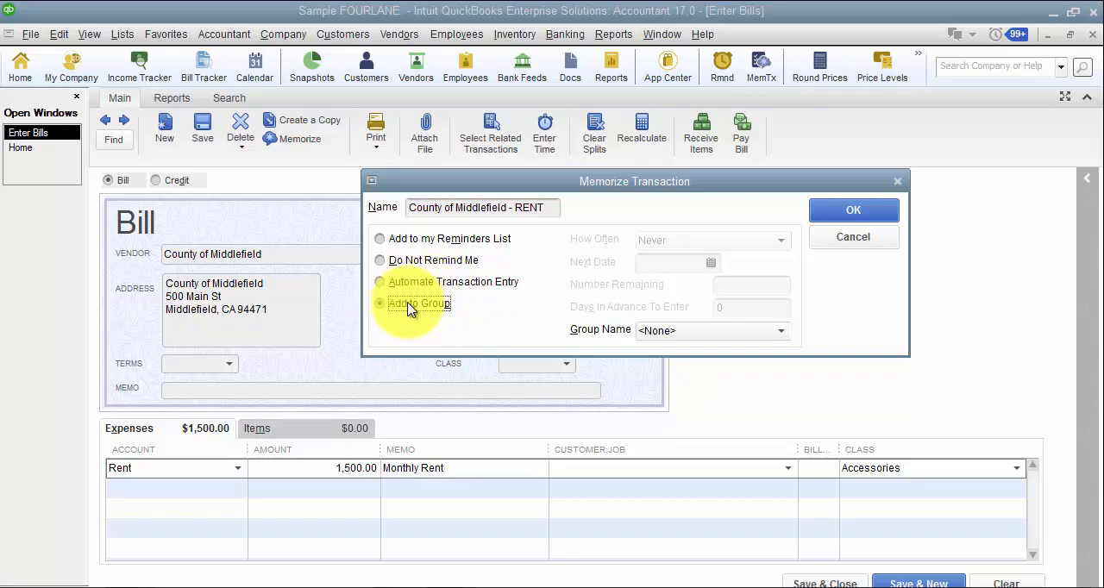
left_click(418, 285)
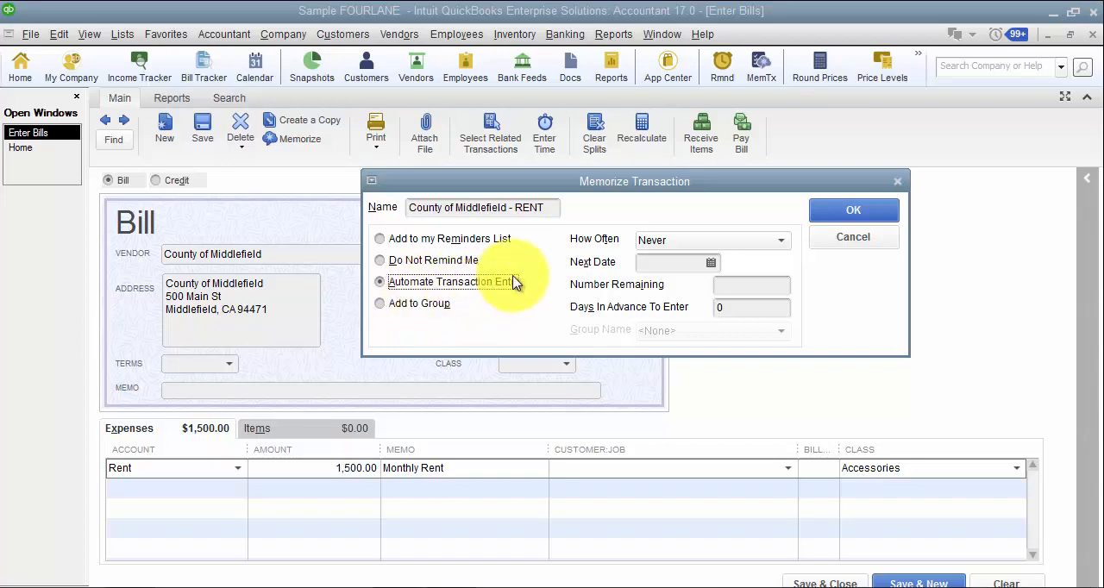
left_click(696, 241)
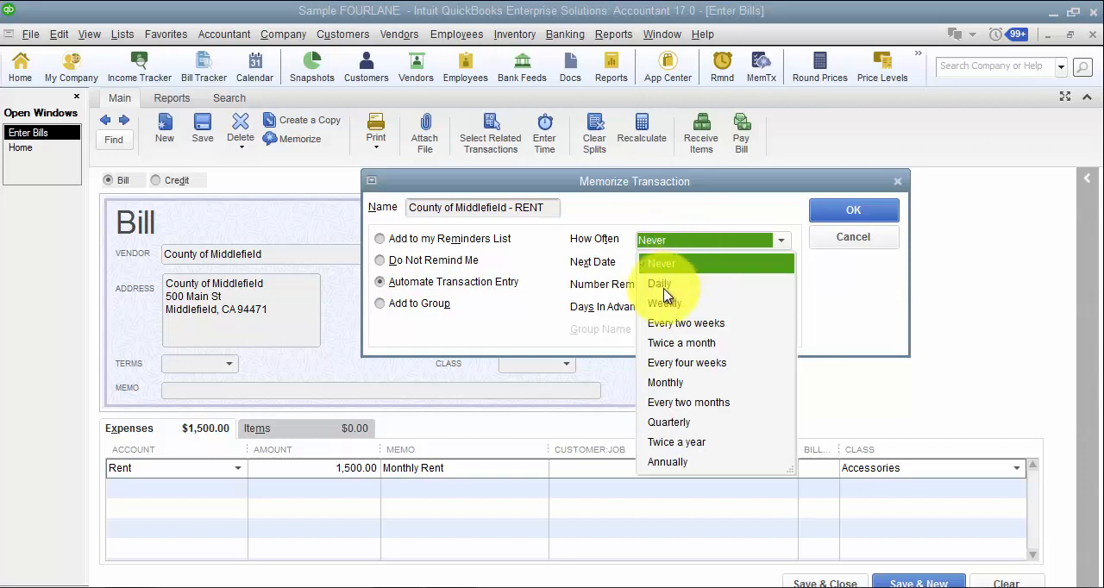
left_click(665, 383)
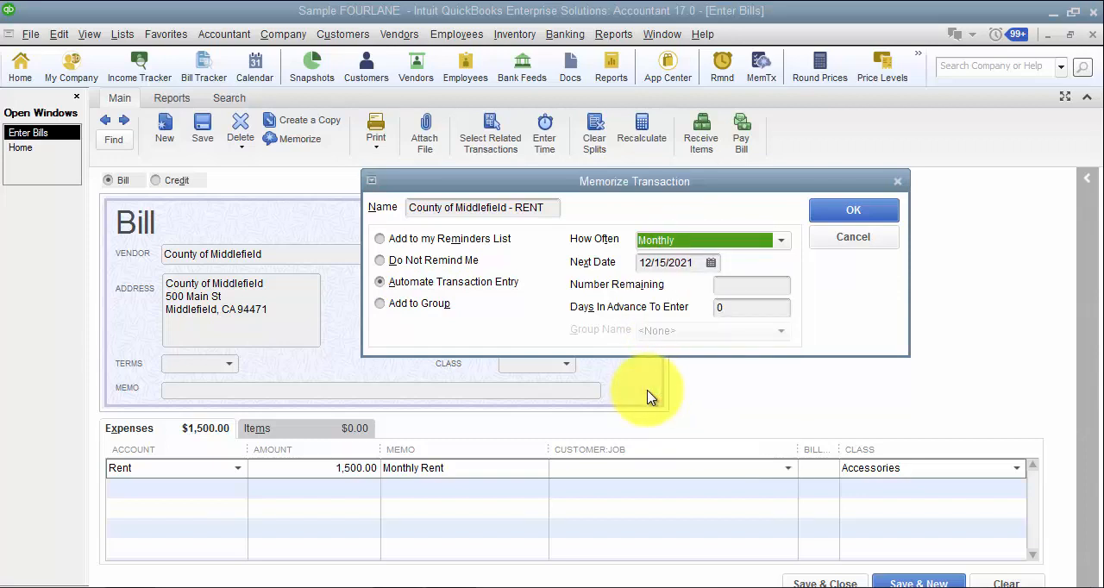
Set the memorized bill's next date to 01/01/2021 and the number remaining to 24.
left_click(695, 265)
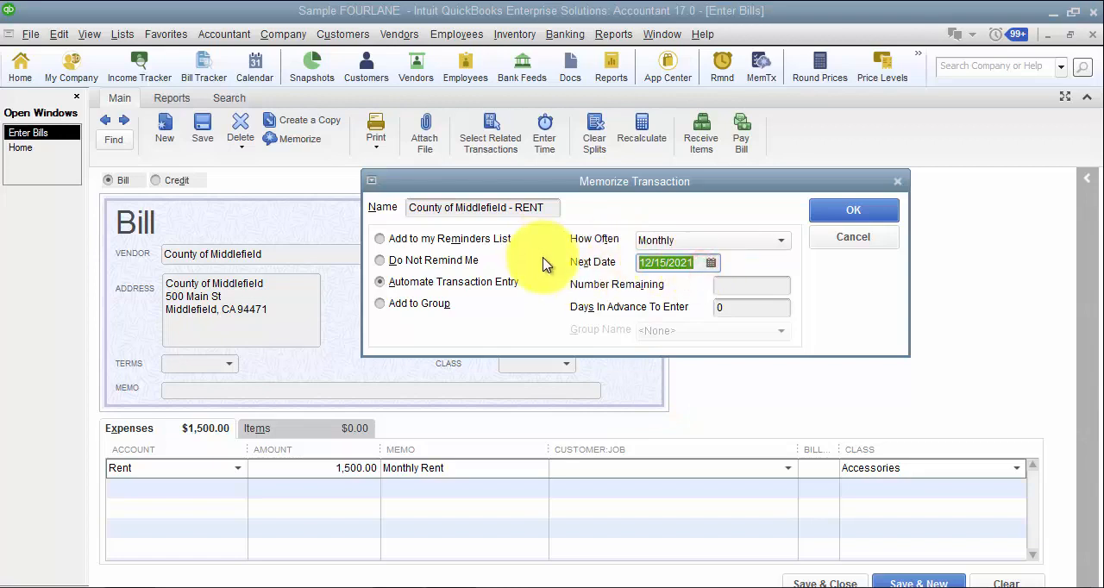
type("01/01/2021")
key("Tab")
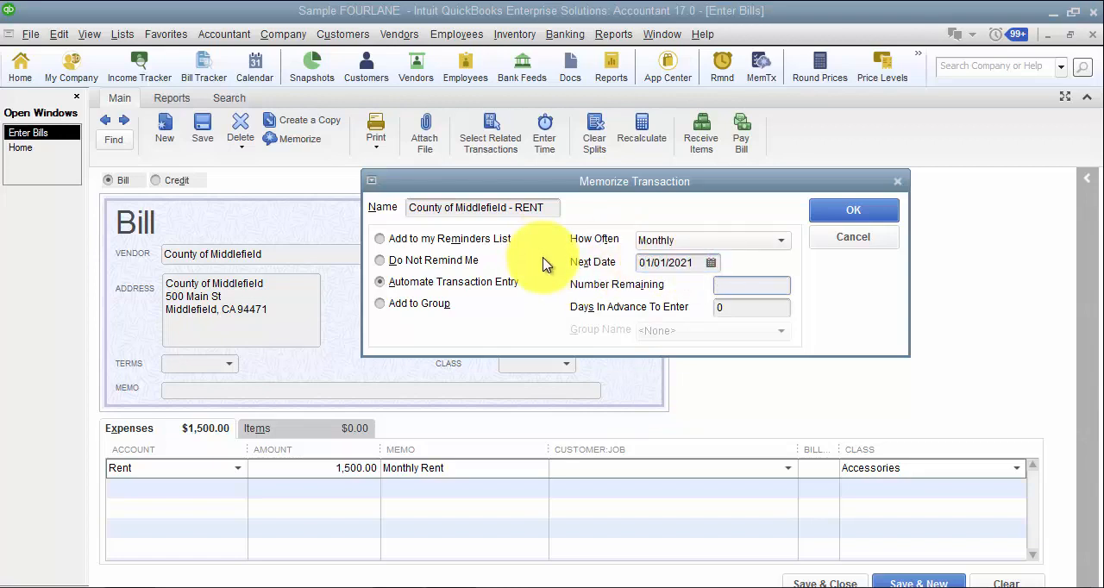
left_click_drag(672, 186, 633, 212)
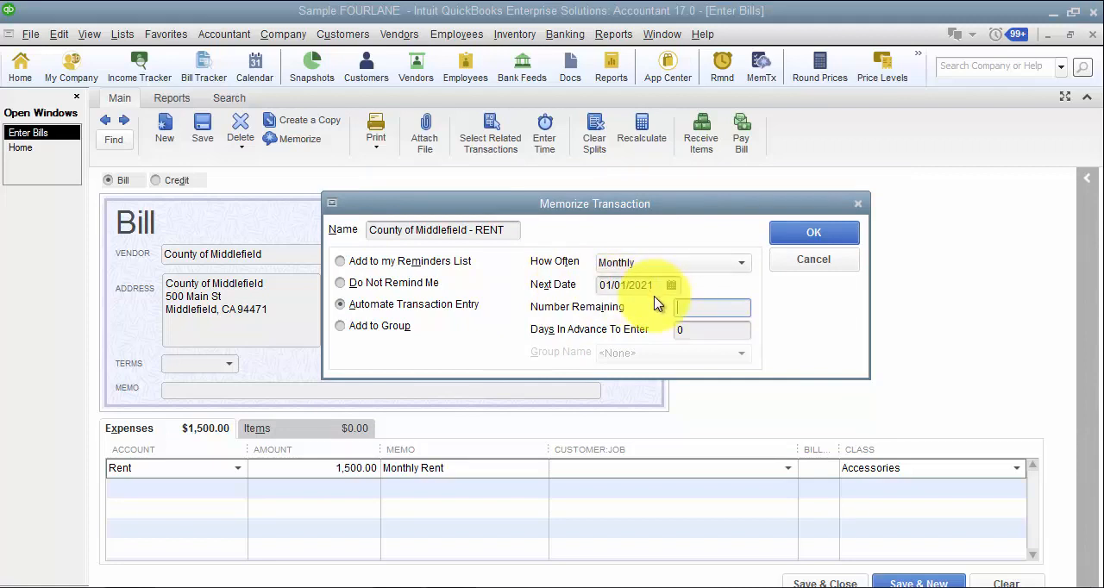
left_click_drag(431, 206, 425, 302)
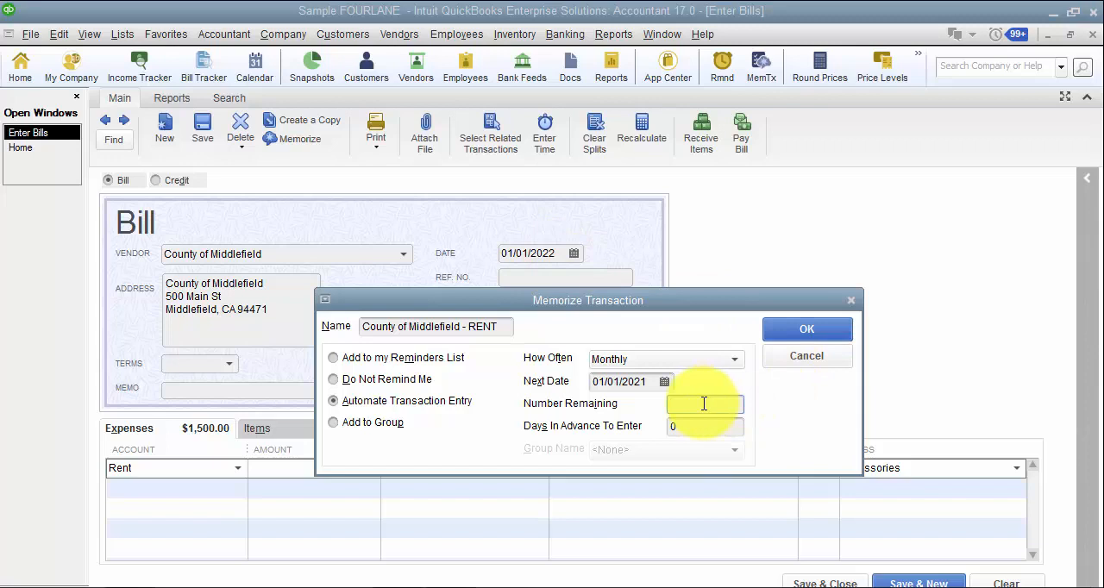
type("24")
key("Tab")
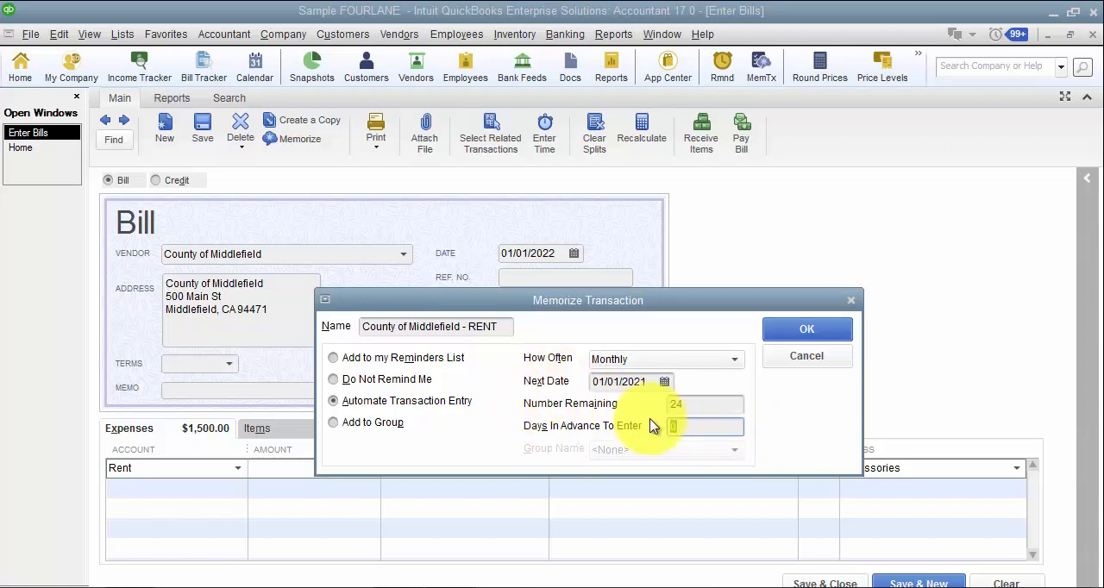
Set the memorized bill's days in advance to enter to 10 and save the memorized transaction.
left_click(615, 382)
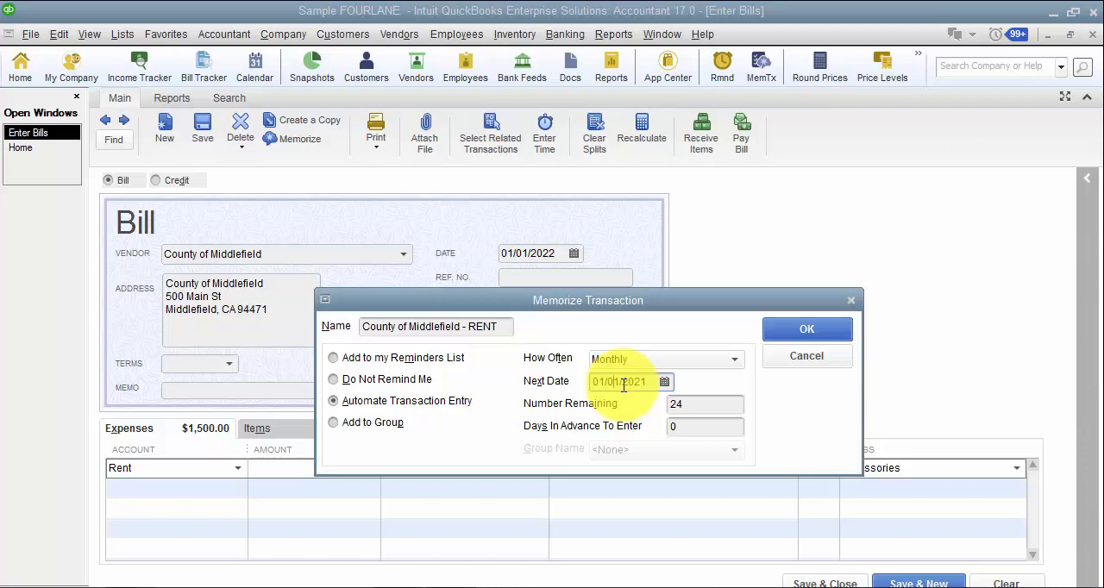
left_click(682, 425)
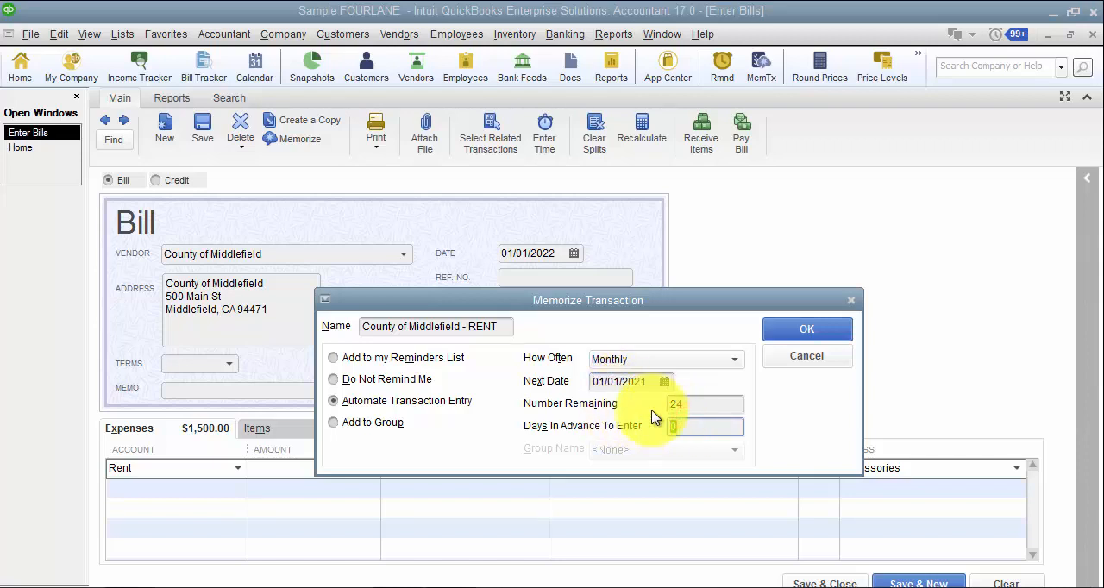
type("10")
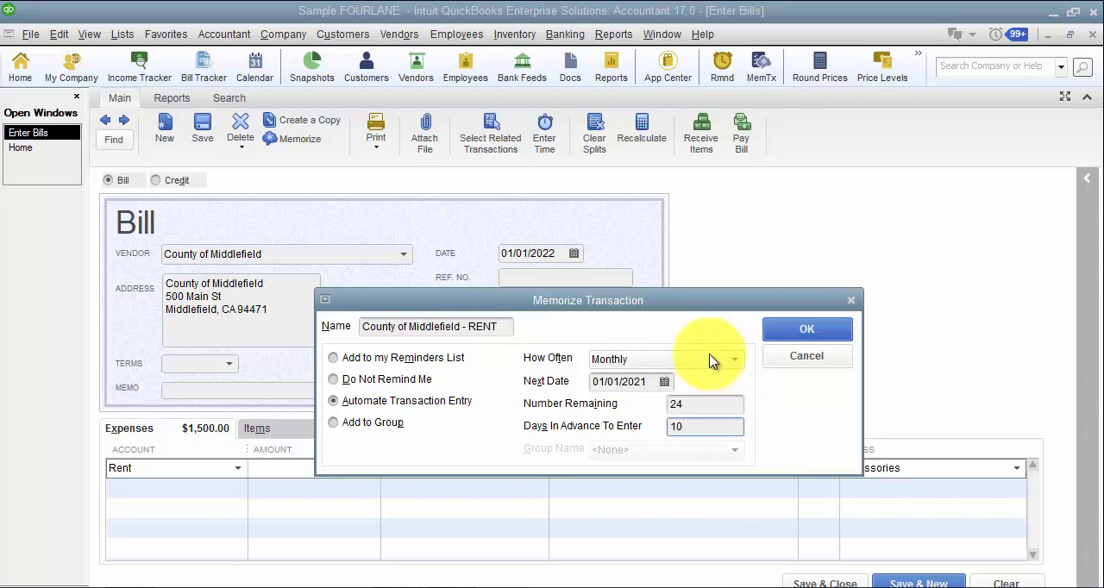
left_click(820, 332)
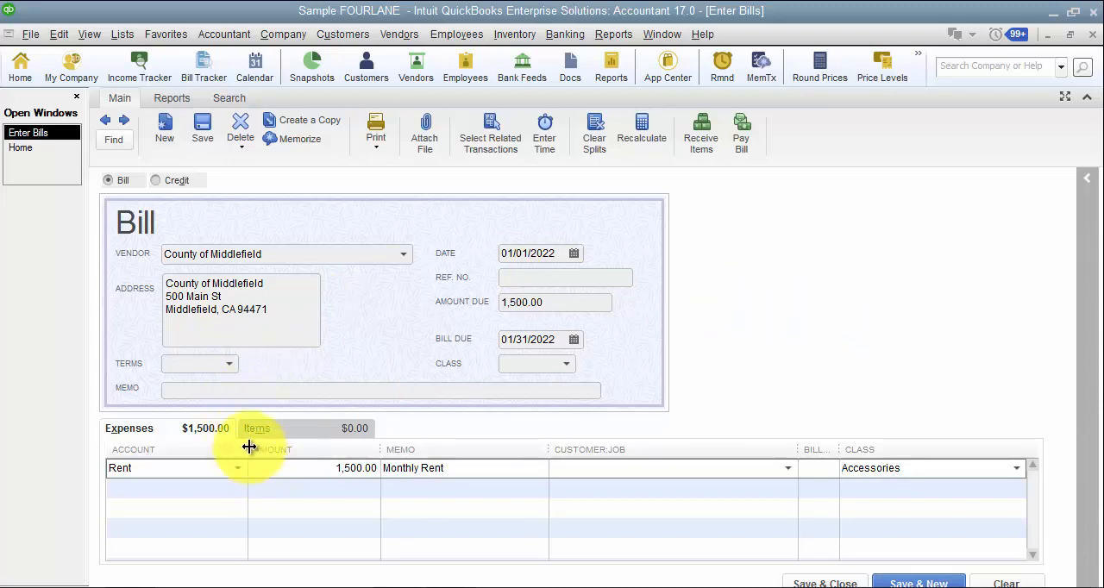
left_click(309, 471)
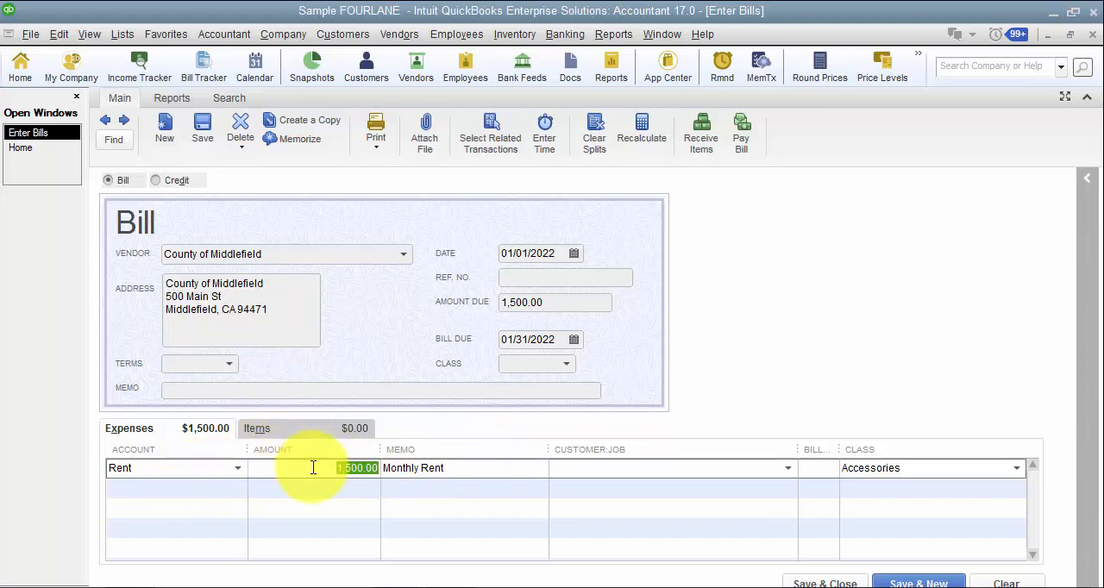
left_click(275, 138)
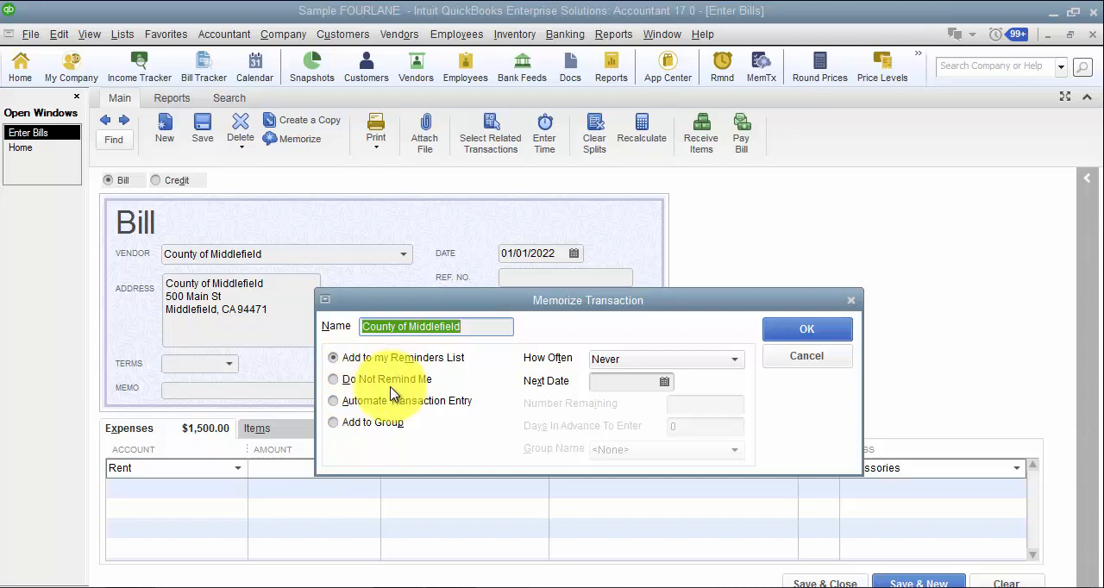
left_click(807, 329)
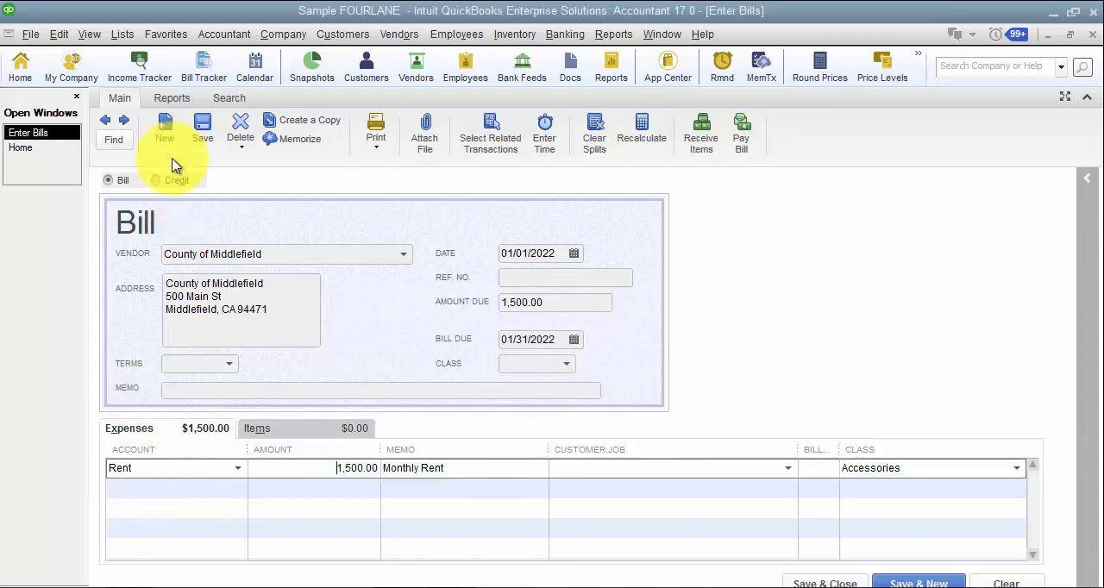
View the Memorized Transaction List and open the Company Bank Account-Interest check from the Monthly Bills group.
left_click(125, 34)
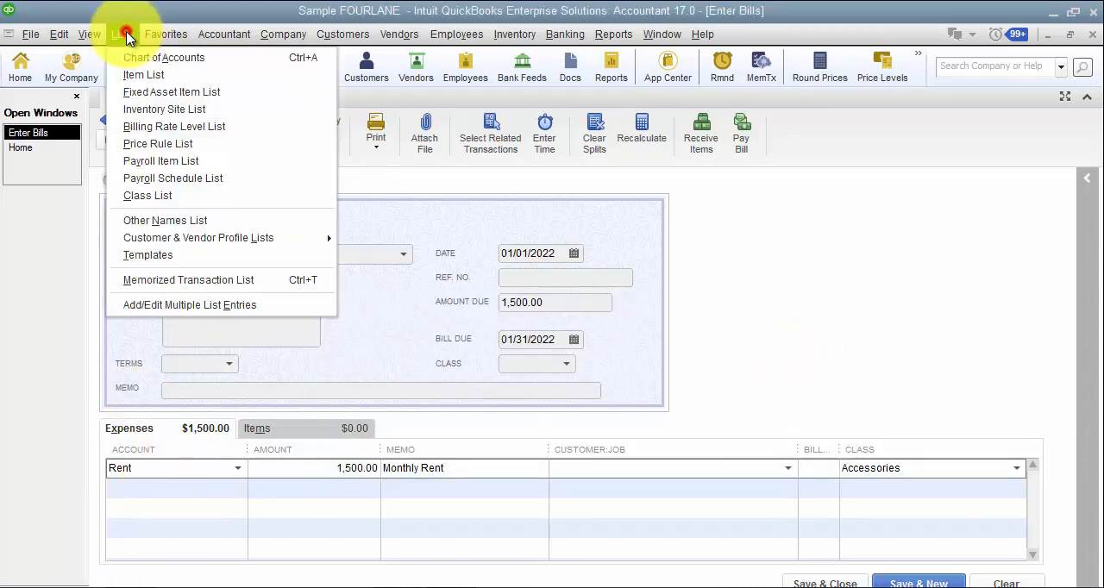
left_click(197, 279)
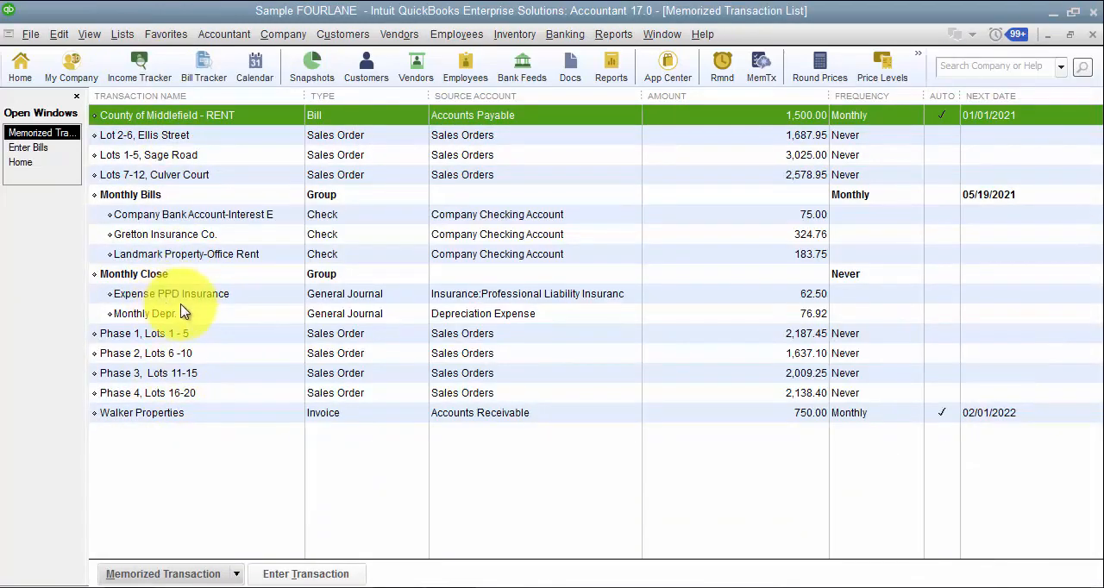
double_click(164, 218)
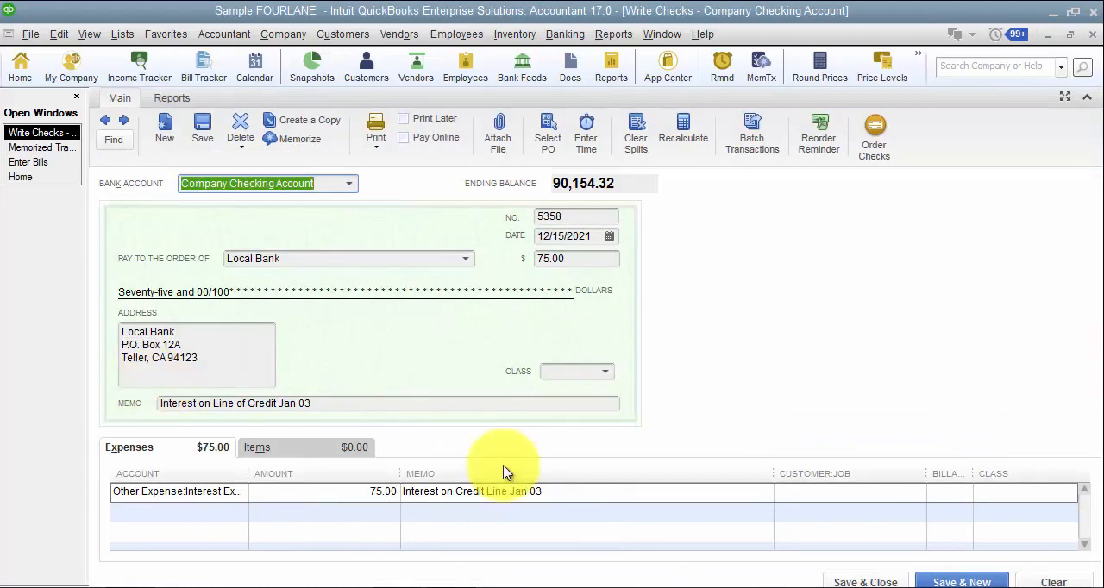
Try an amount of 75.36 on the check's interest expense line.
left_click(345, 492)
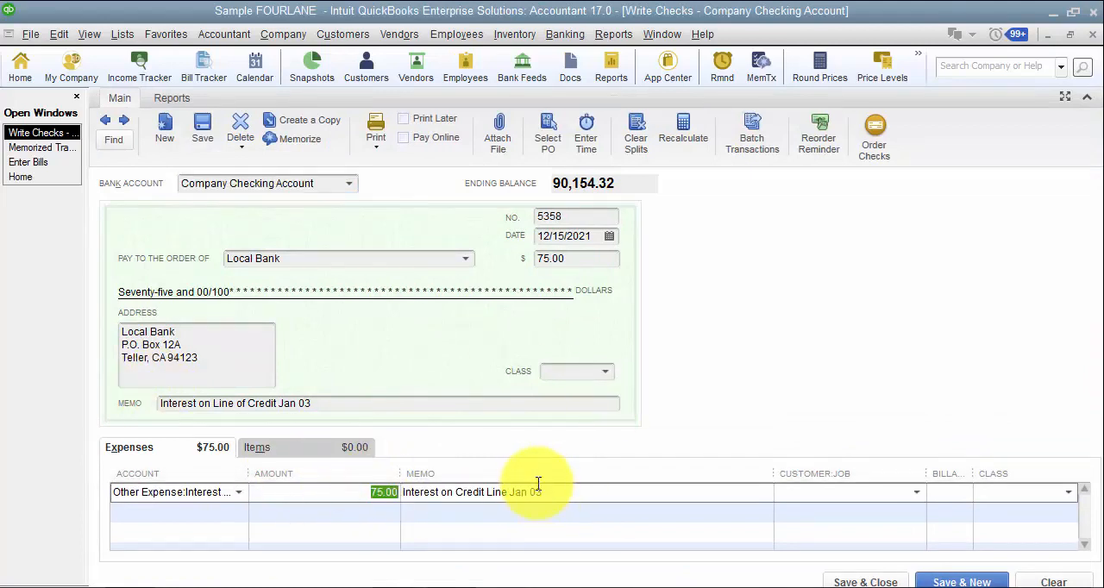
type("75.36")
left_click(553, 490)
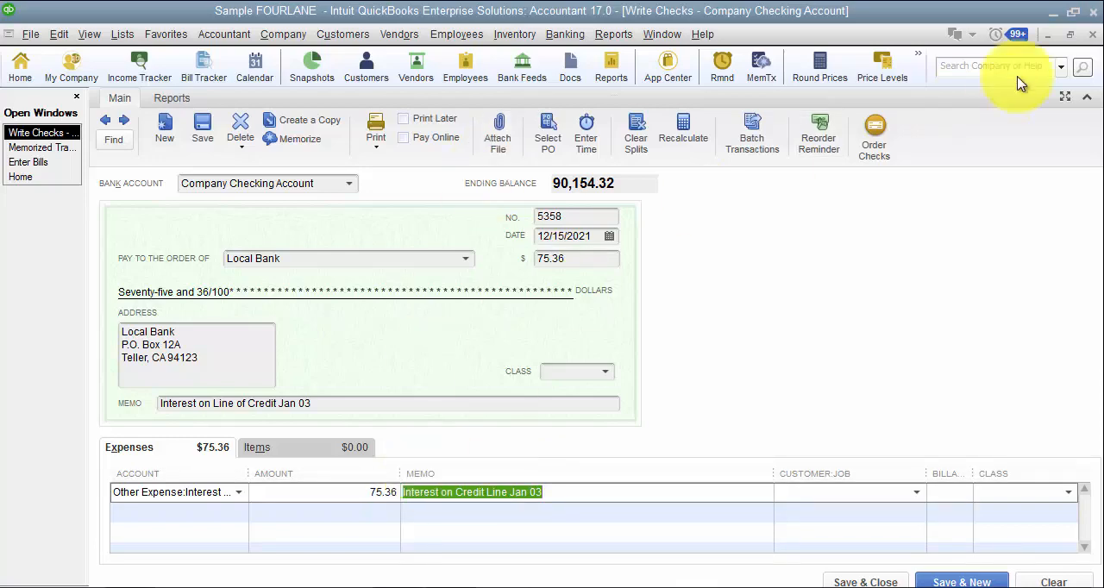
Discard the interest check and return to the County of Middlefield bill.
left_click(1094, 34)
left_click(566, 221)
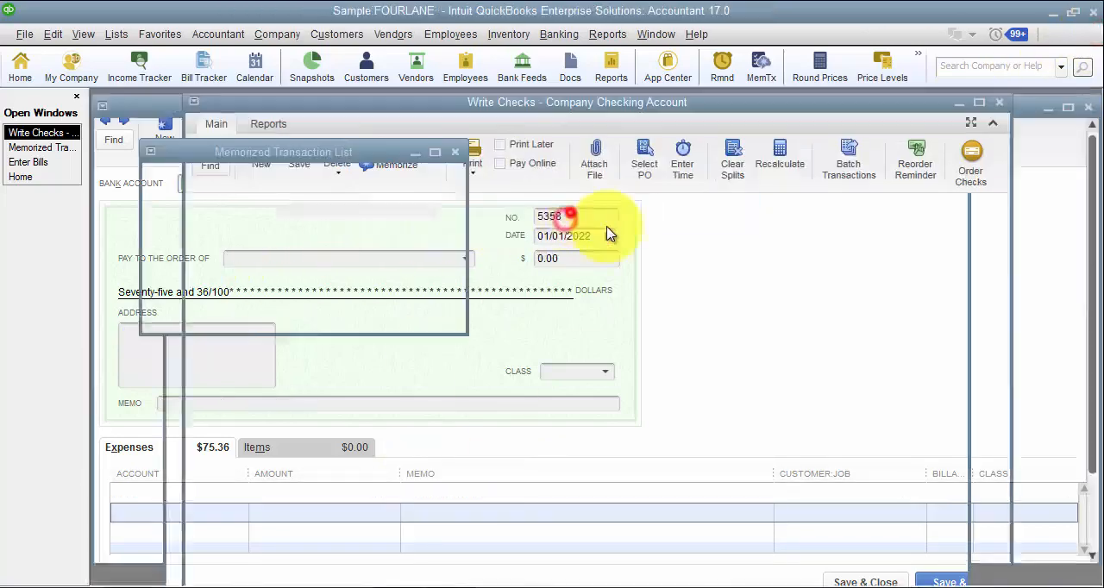
left_click(604, 294)
left_click(47, 146)
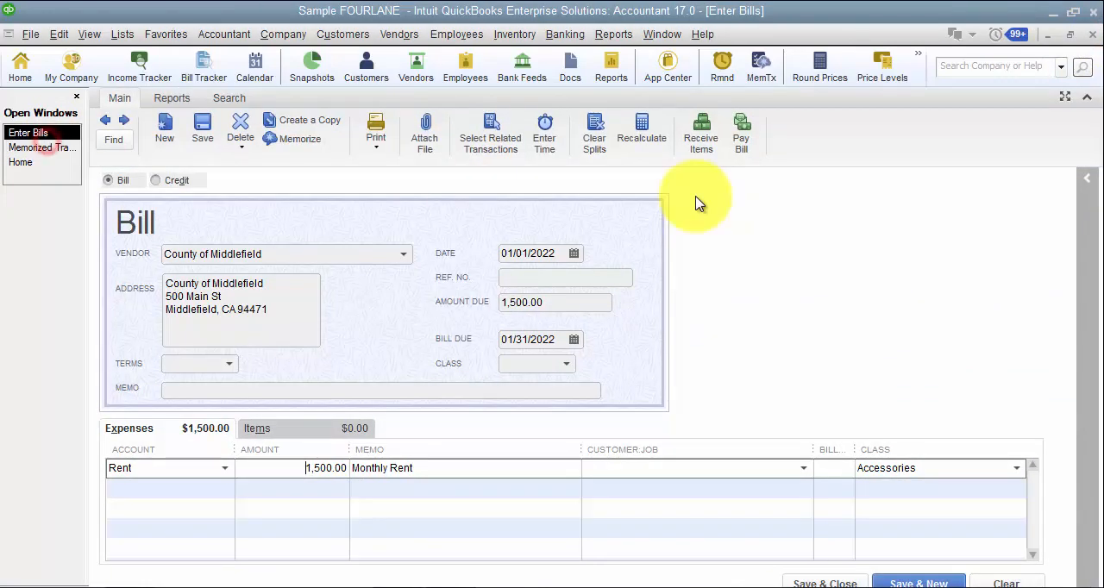